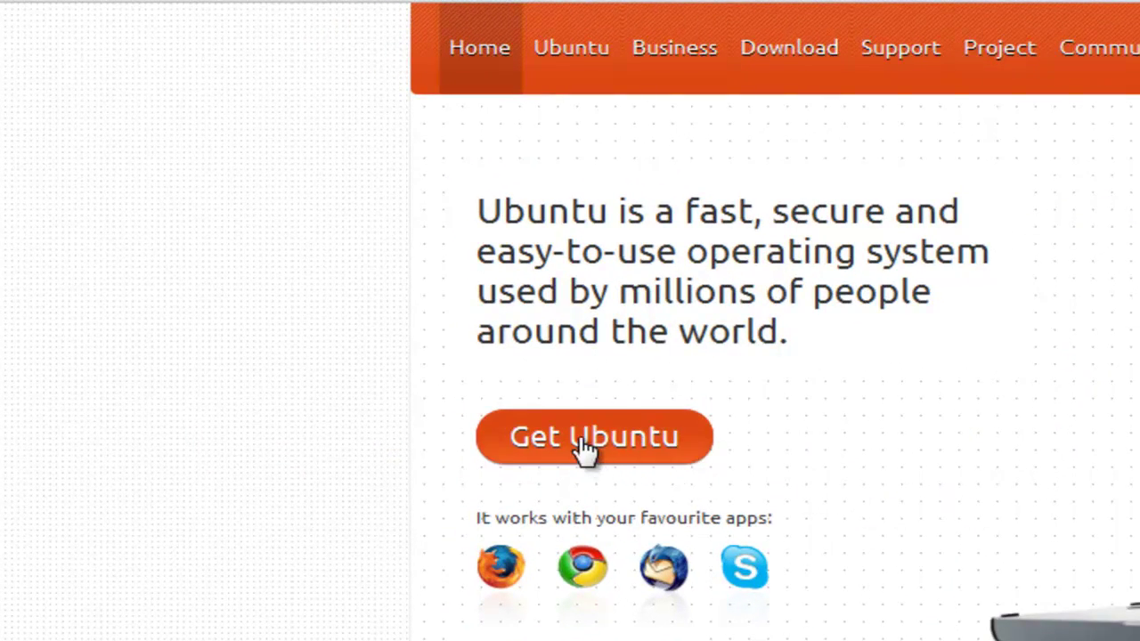
Go from the ubuntu.com home page to the Download Ubuntu page via Get Ubuntu.
{"action": "left_click", "coordinate": [585, 450]}
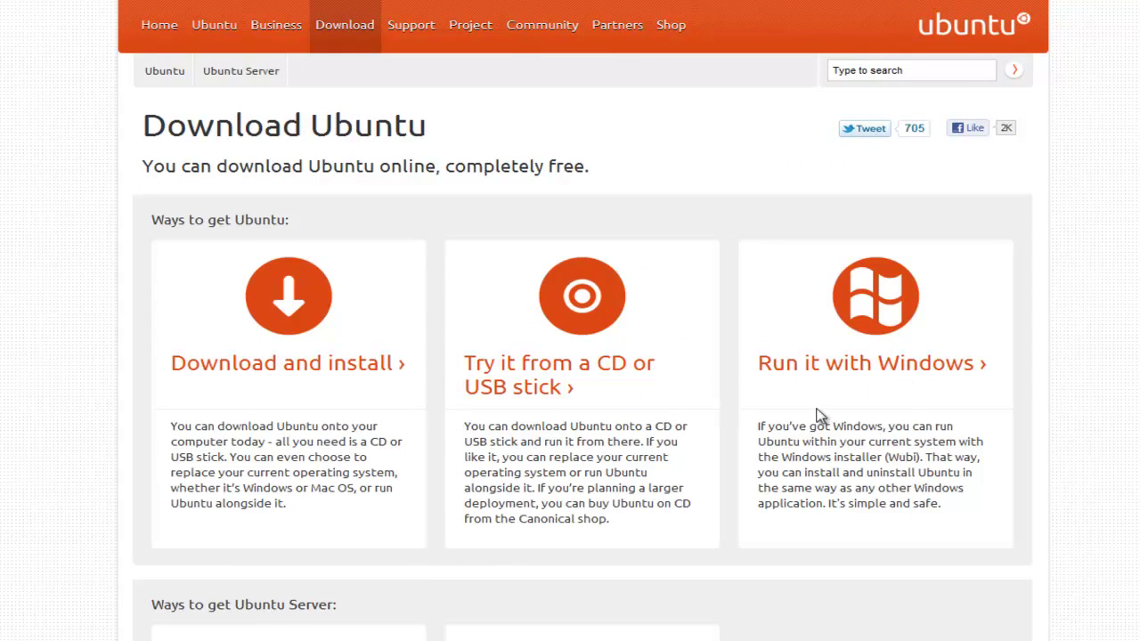
Download Ubuntu 11.04, keeping the 32-bit (recommended) architecture selected.
{"action": "left_click", "coordinate": [270, 372]}
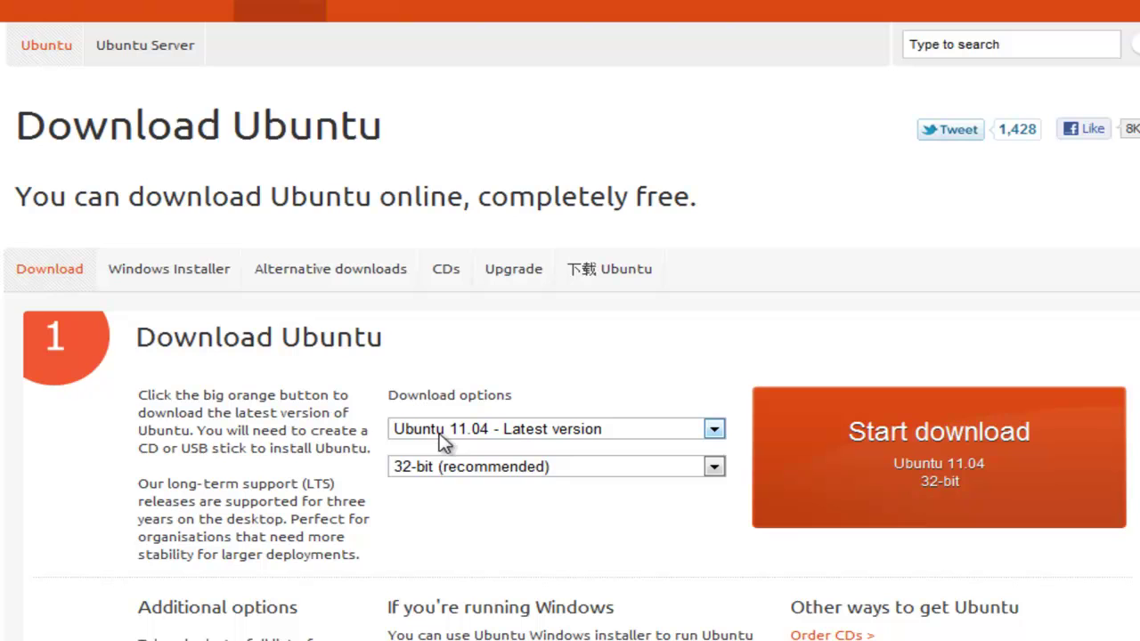
{"action": "left_click", "coordinate": [615, 467]}
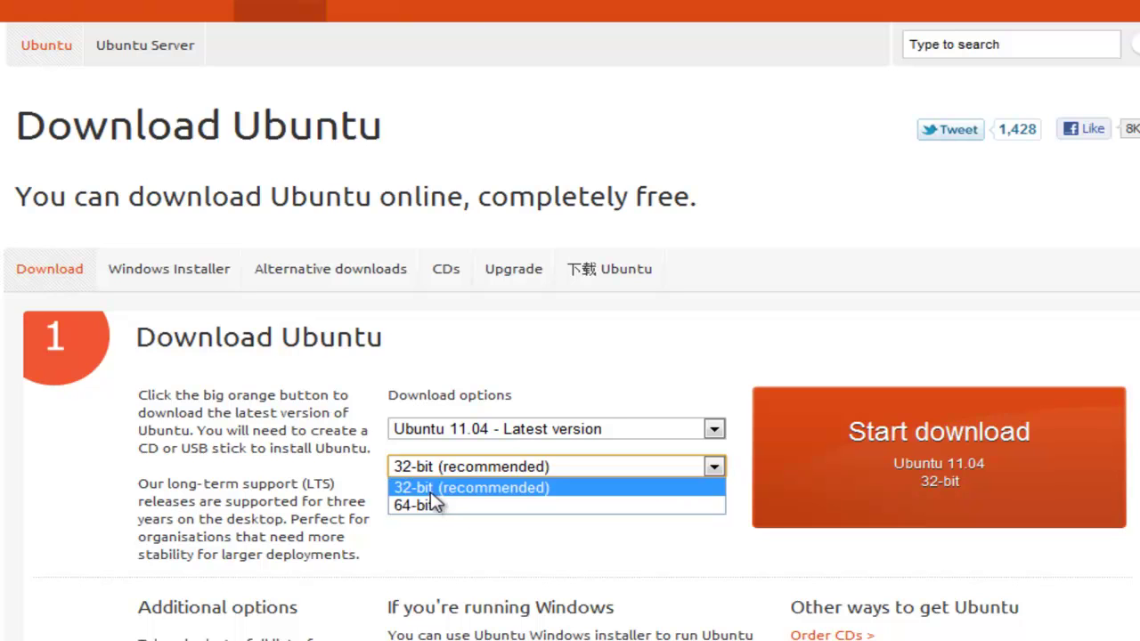
{"action": "left_click", "coordinate": [430, 490]}
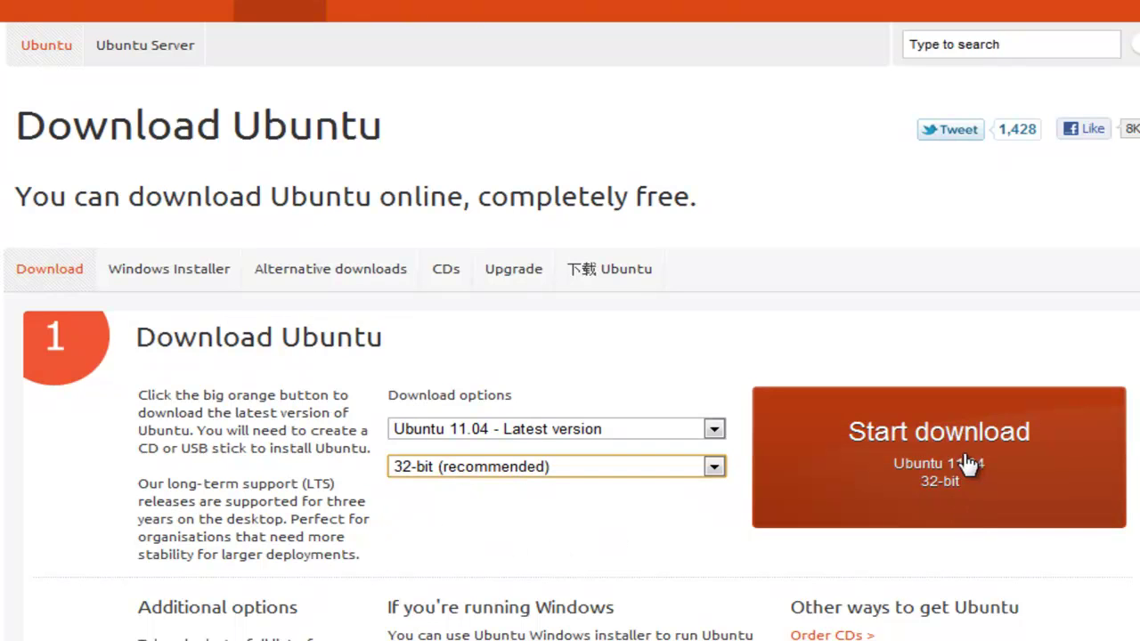
{"action": "left_click", "coordinate": [919, 436]}
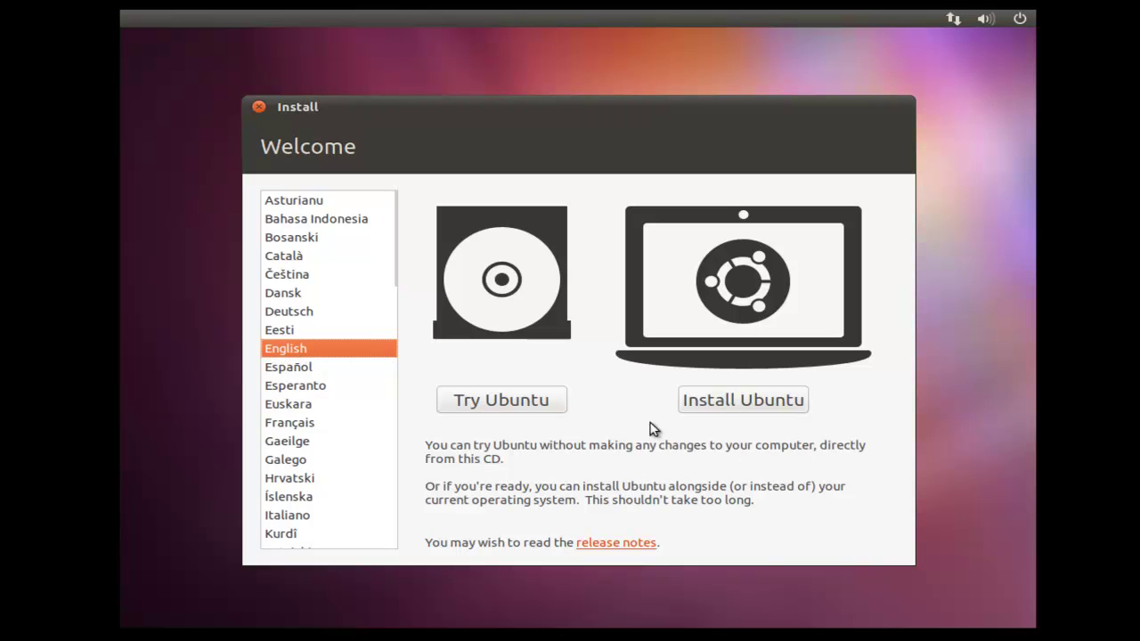
Choose Install Ubuntu on the Welcome screen rather than trying it.
{"action": "left_click", "coordinate": [745, 404]}
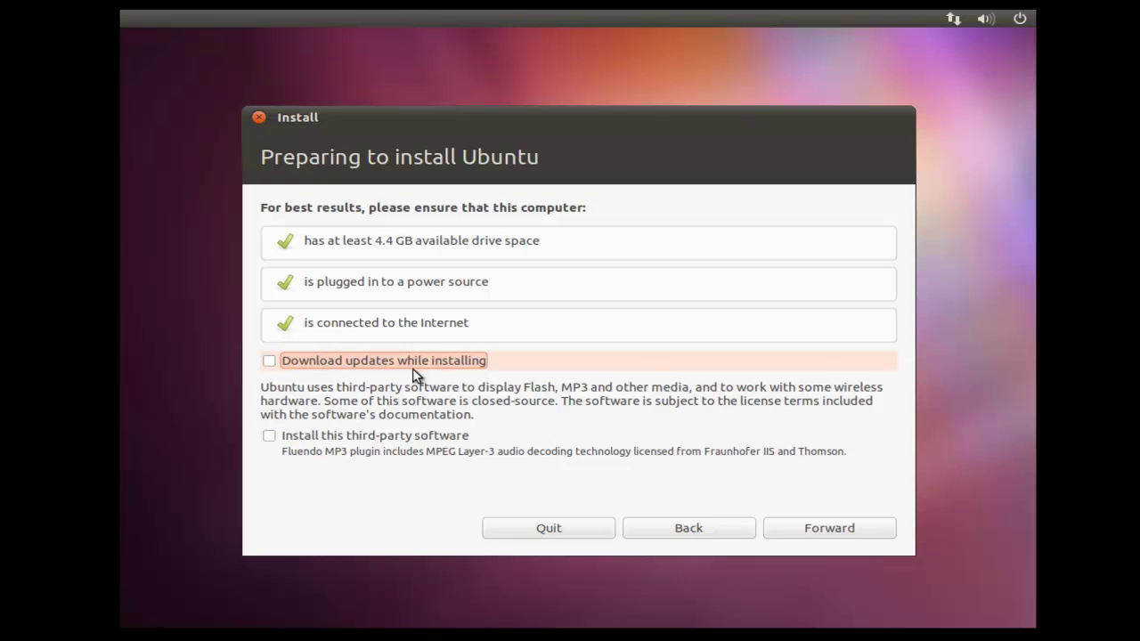
Enable 'Download updates while installing' and 'Install this third-party software', then continue.
{"action": "left_click", "coordinate": [270, 362]}
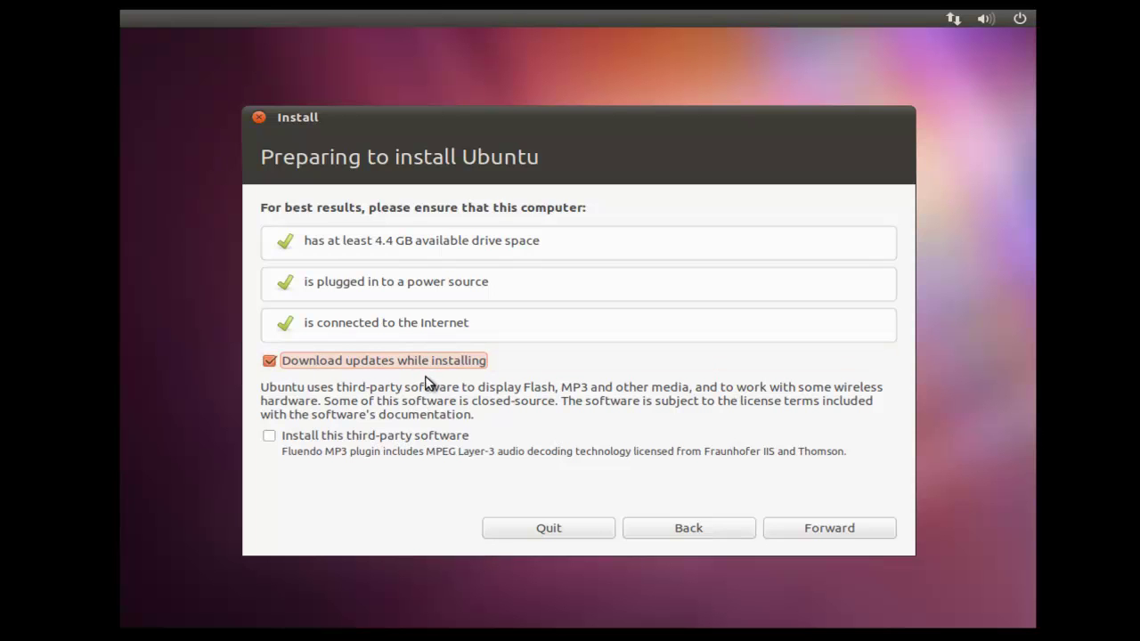
{"action": "left_click", "coordinate": [270, 435]}
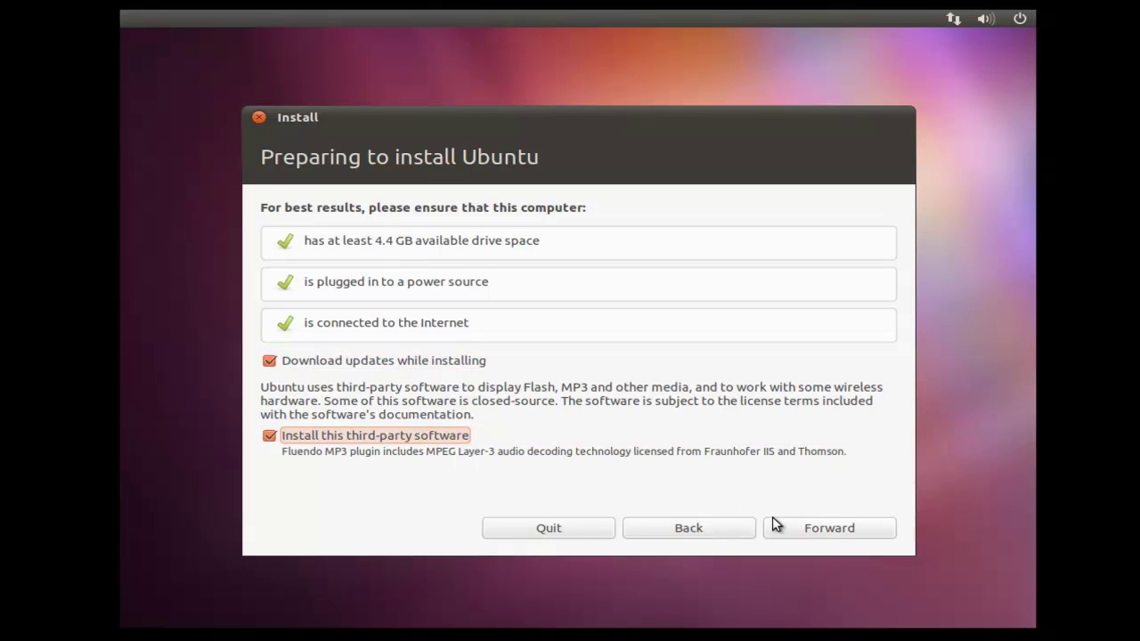
{"action": "left_click", "coordinate": [801, 529]}
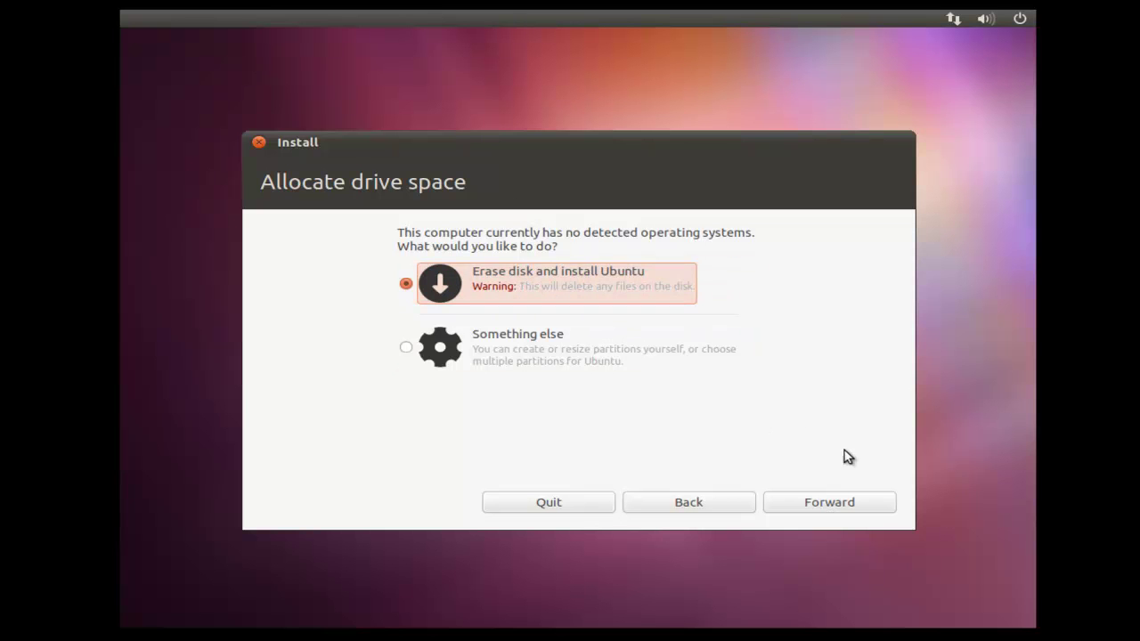
Keep 'Erase disk and install Ubuntu' and start installing on the 10.7 GB disk.
{"action": "left_click", "coordinate": [848, 508]}
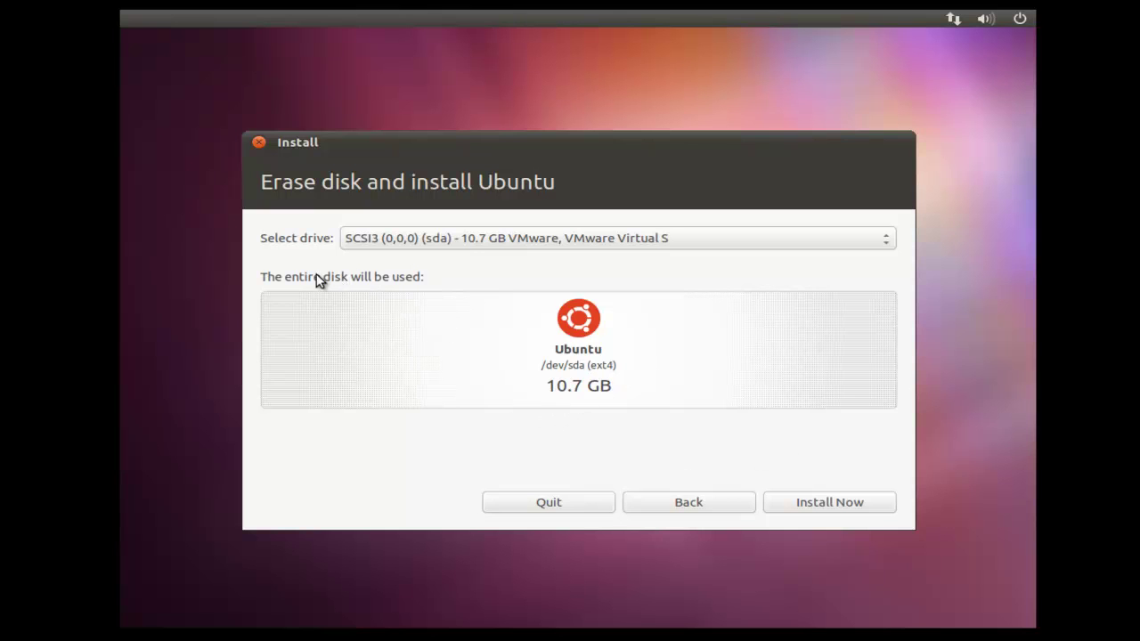
{"action": "left_click", "coordinate": [796, 505]}
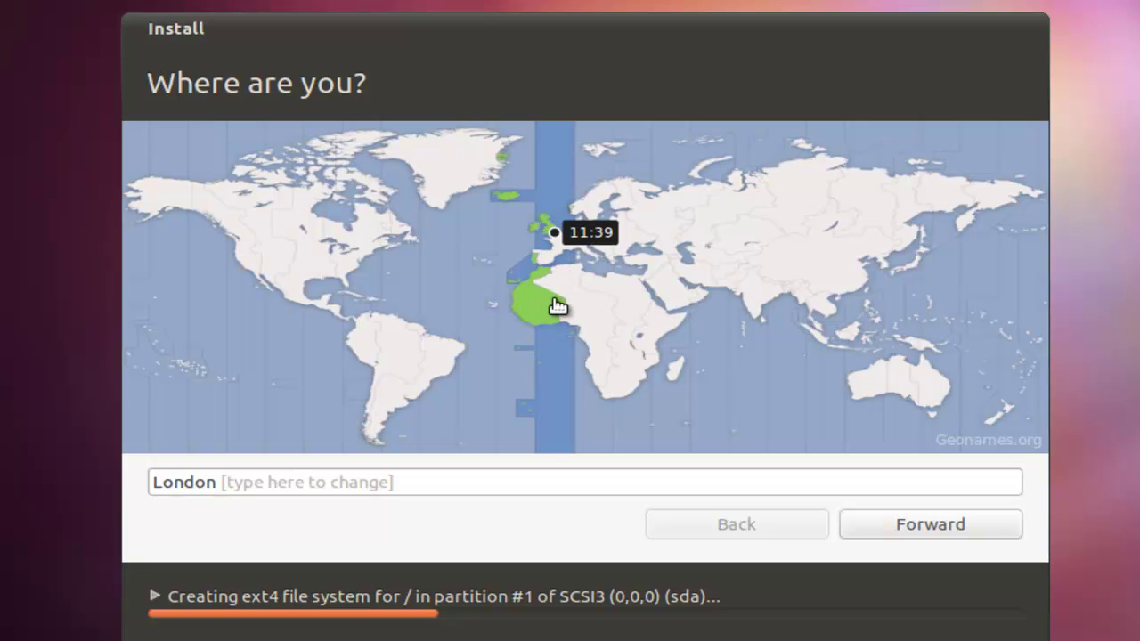
Set London as the time zone on the map and proceed to keyboard layout.
{"action": "left_click", "coordinate": [438, 321]}
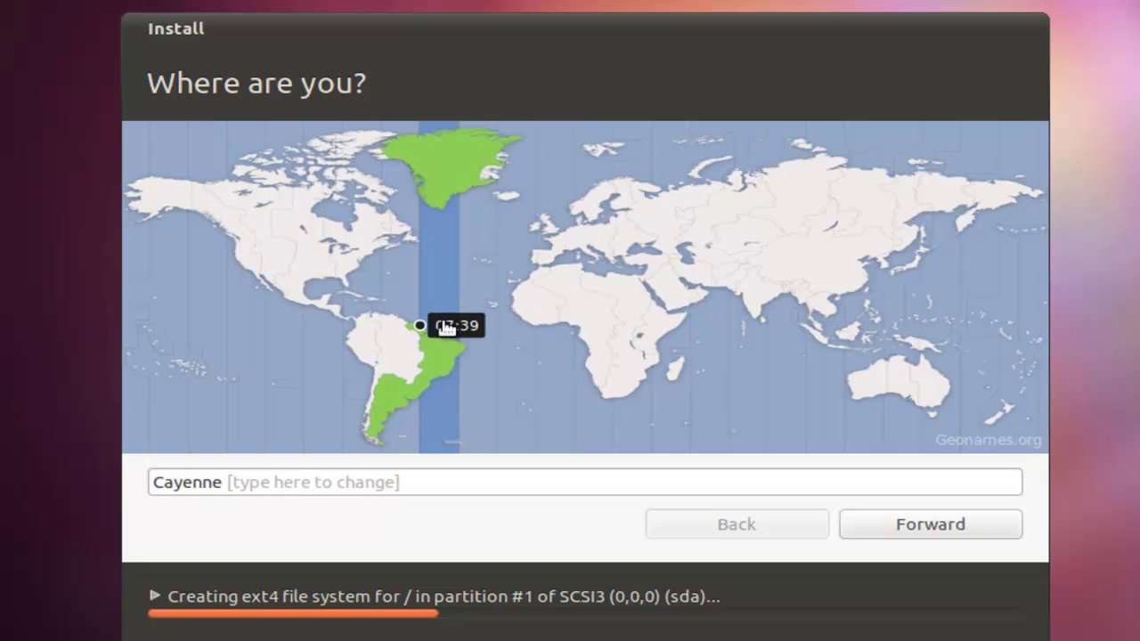
{"action": "left_click", "coordinate": [556, 237]}
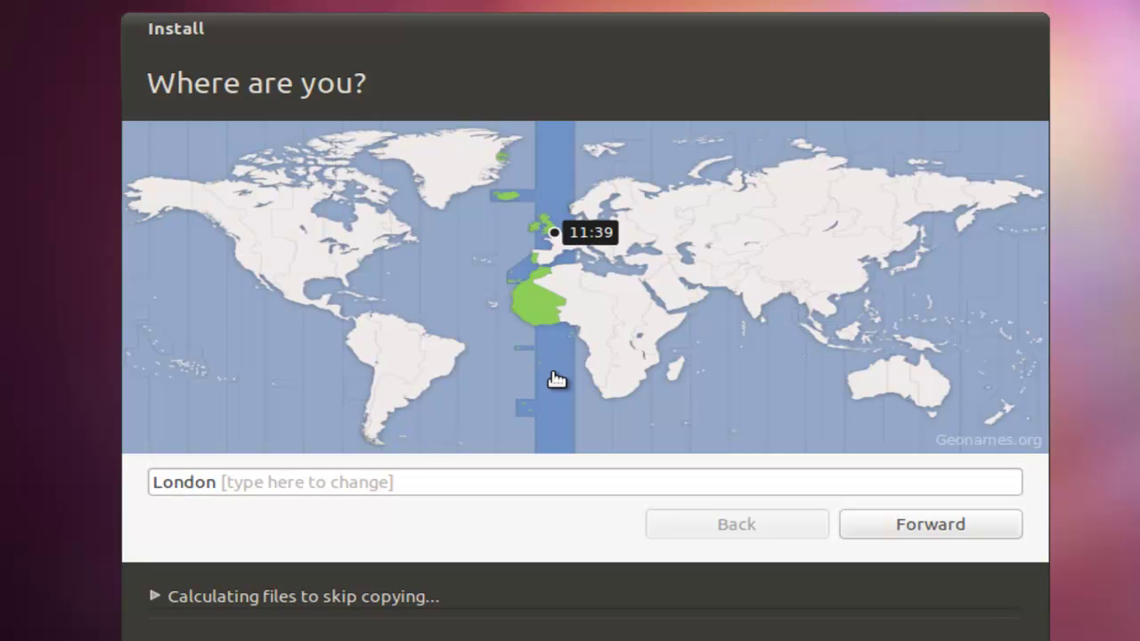
{"action": "left_click", "coordinate": [931, 528]}
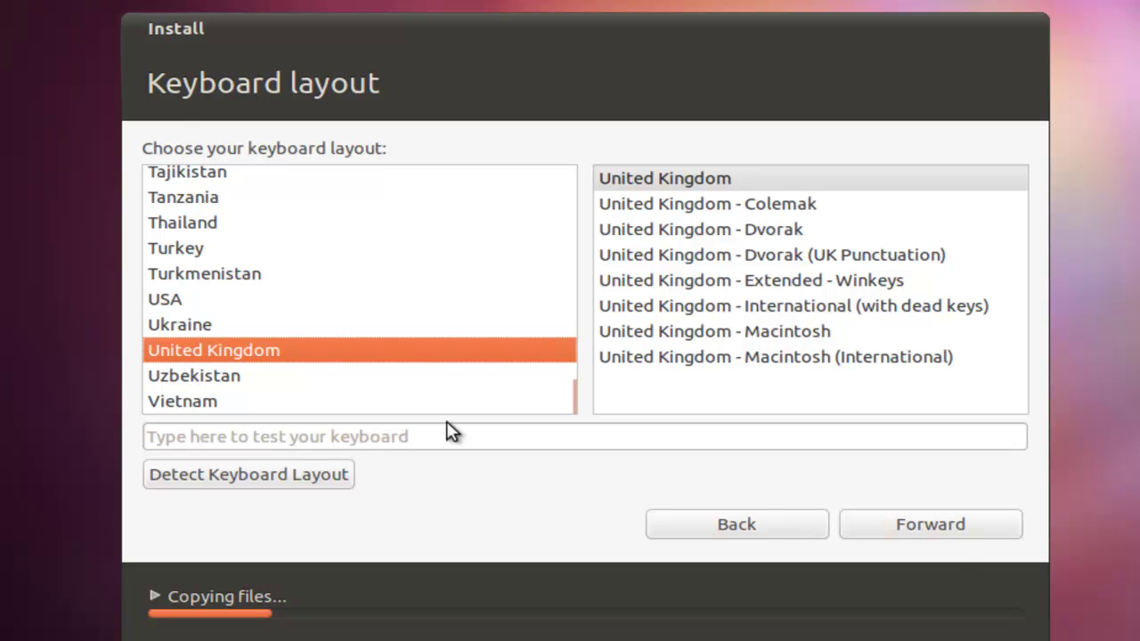
Accept the United Kingdom keyboard layout, then enter the account name and password.
{"action": "left_click", "coordinate": [908, 522]}
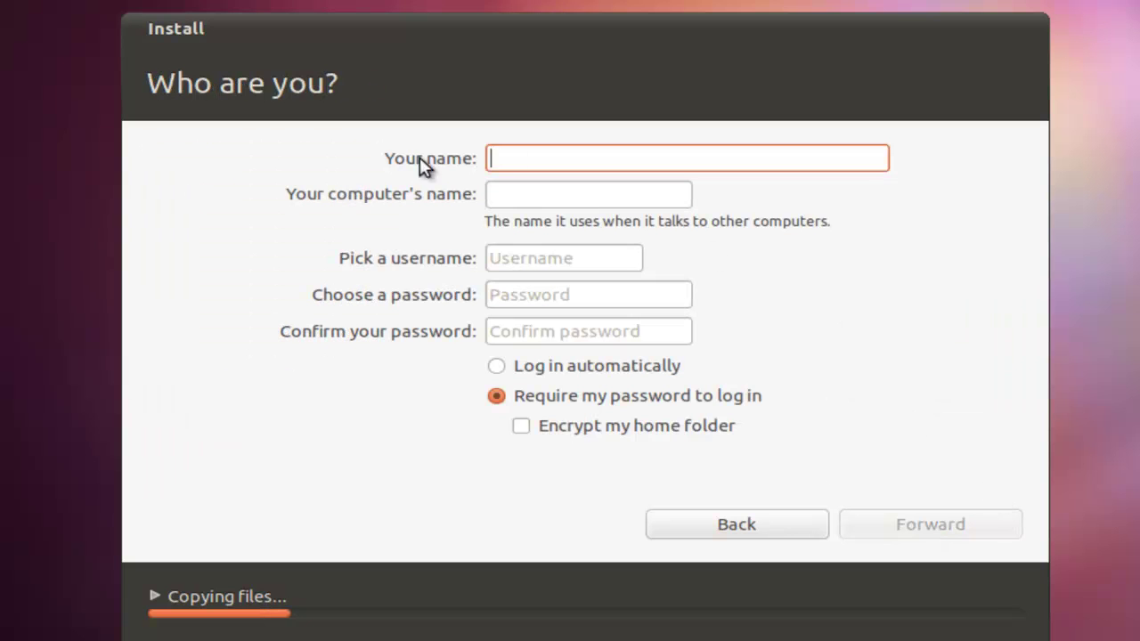
{"action": "type", "text": "DiyPcRepai"}
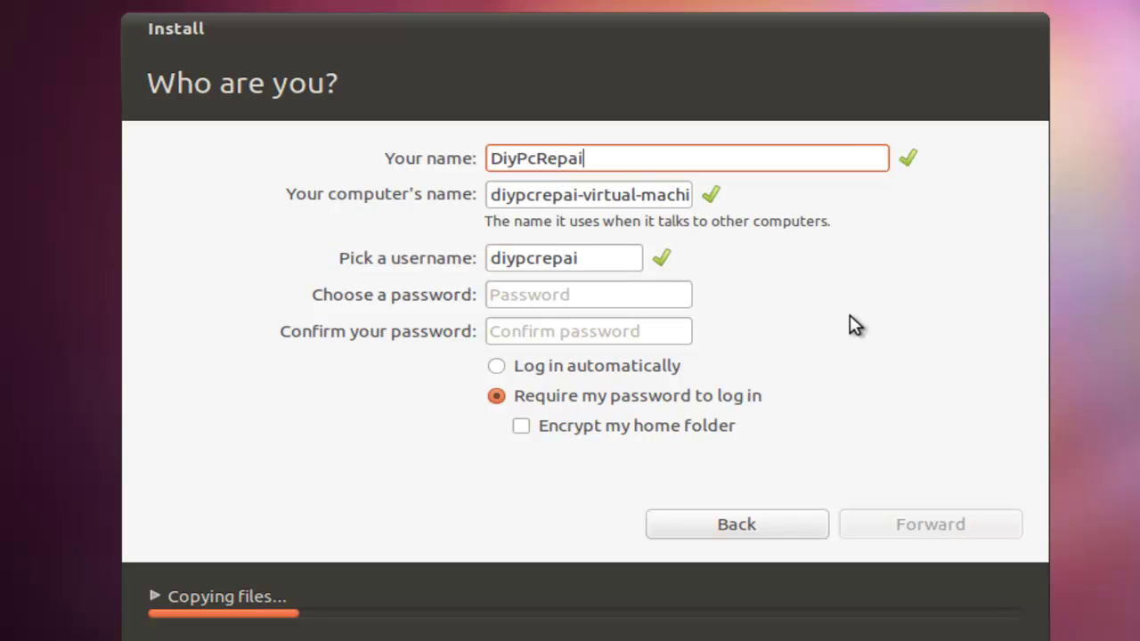
{"action": "type", "text": "rs"}
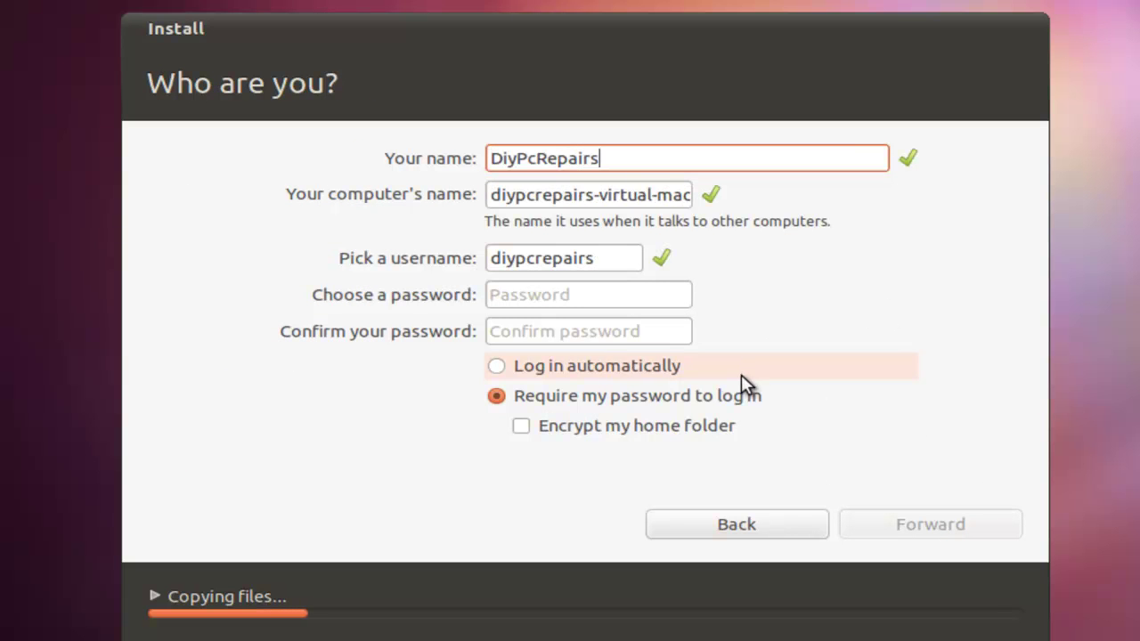
{"action": "left_click", "coordinate": [550, 294]}
{"action": "type", "text": "password123"}
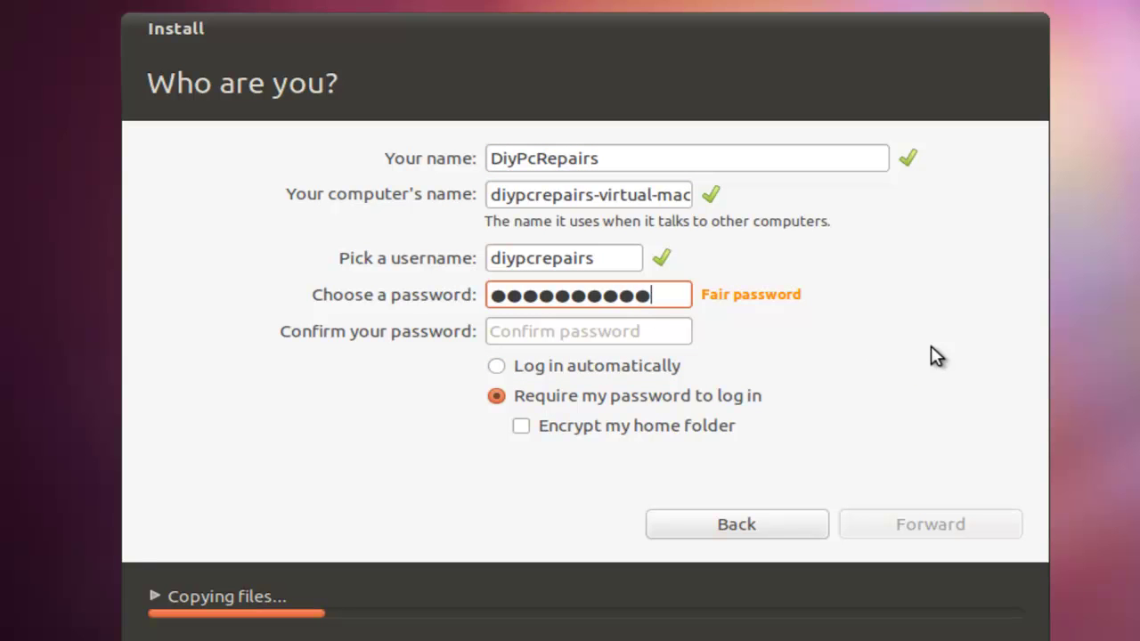
{"action": "left_click", "coordinate": [650, 331]}
{"action": "left_click", "coordinate": [680, 304]}
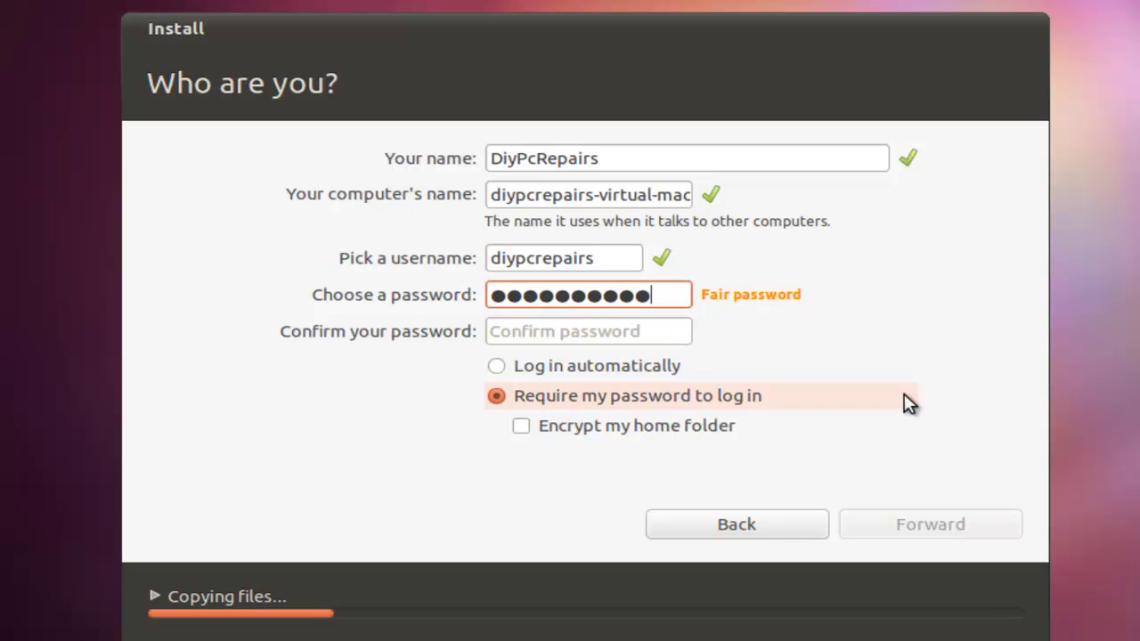
{"action": "key", "text": "BackSpace"}
{"action": "key", "text": "BackSpace"}
{"action": "key", "text": "BackSpace"}
{"action": "key", "text": "BackSpace"}
{"action": "key", "text": "BackSpace"}
{"action": "key", "text": "BackSpace"}
{"action": "key", "text": "BackSpace"}
{"action": "key", "text": "BackSpace"}
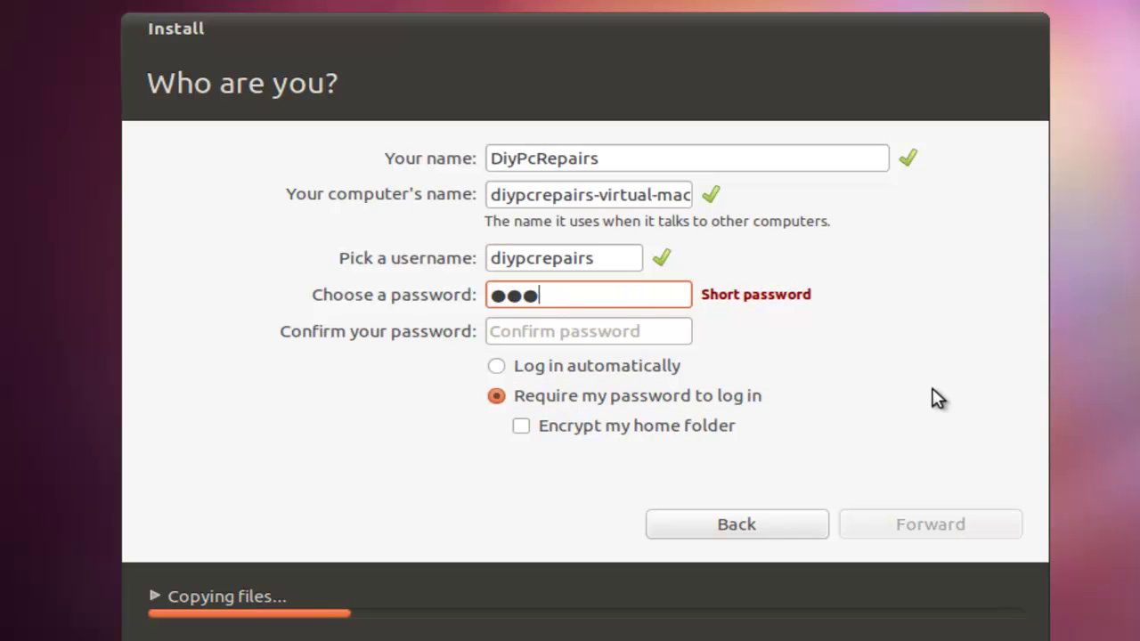
{"action": "type", "text": "●●●●●●●●"}
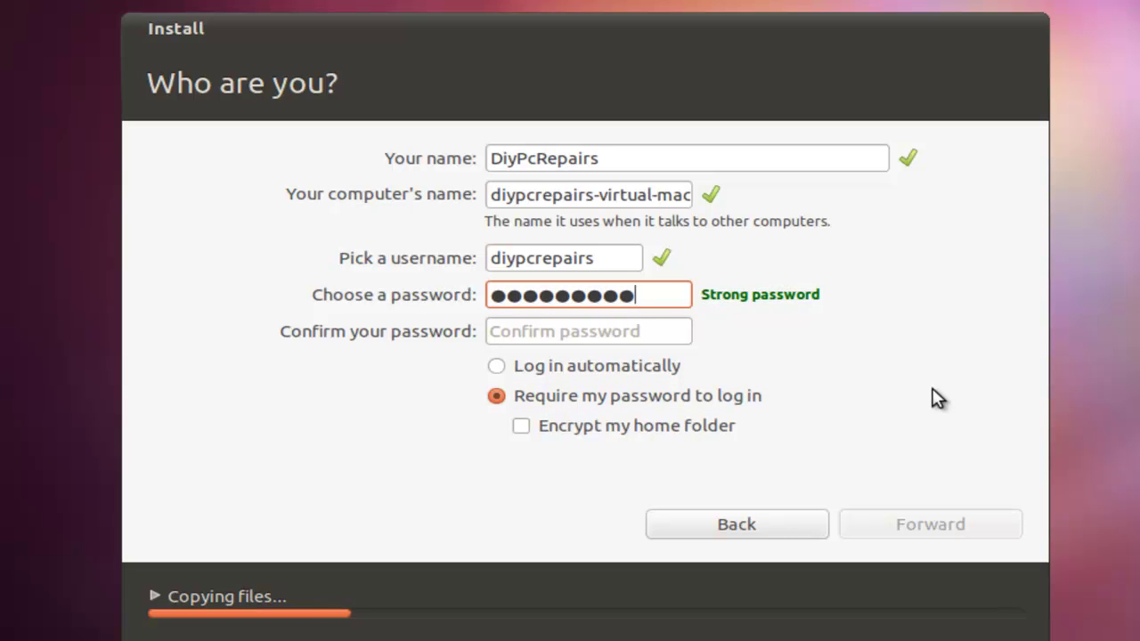
Confirm the password, tick 'Encrypt my home folder', and continue the installation.
{"action": "left_click", "coordinate": [638, 335]}
{"action": "key", "text": "ctrl+v"}
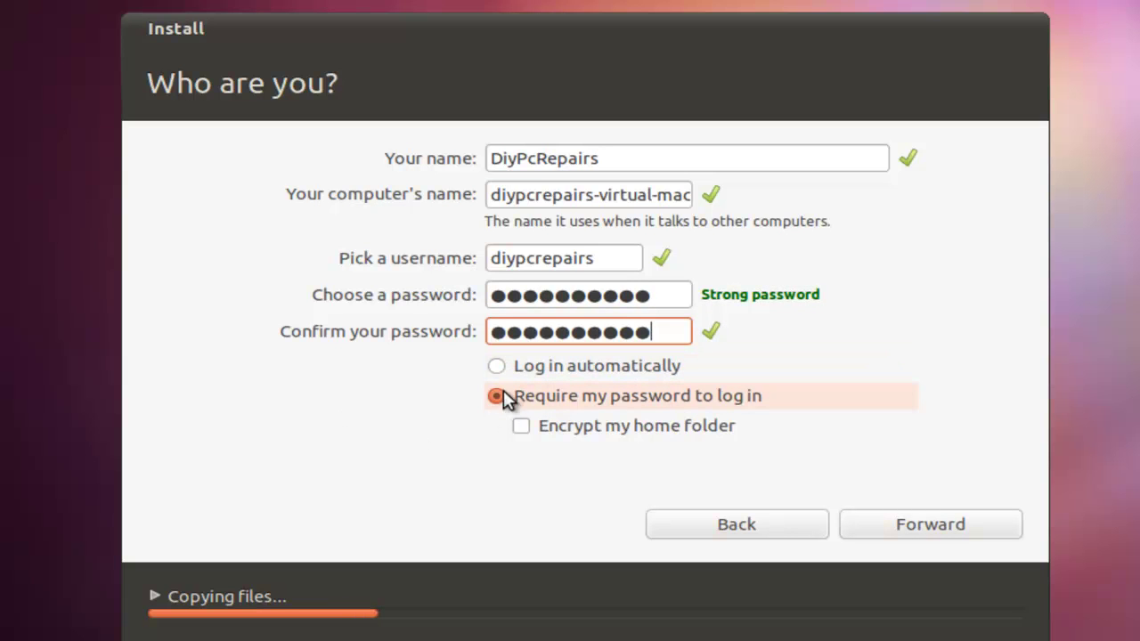
{"action": "left_click", "coordinate": [521, 427]}
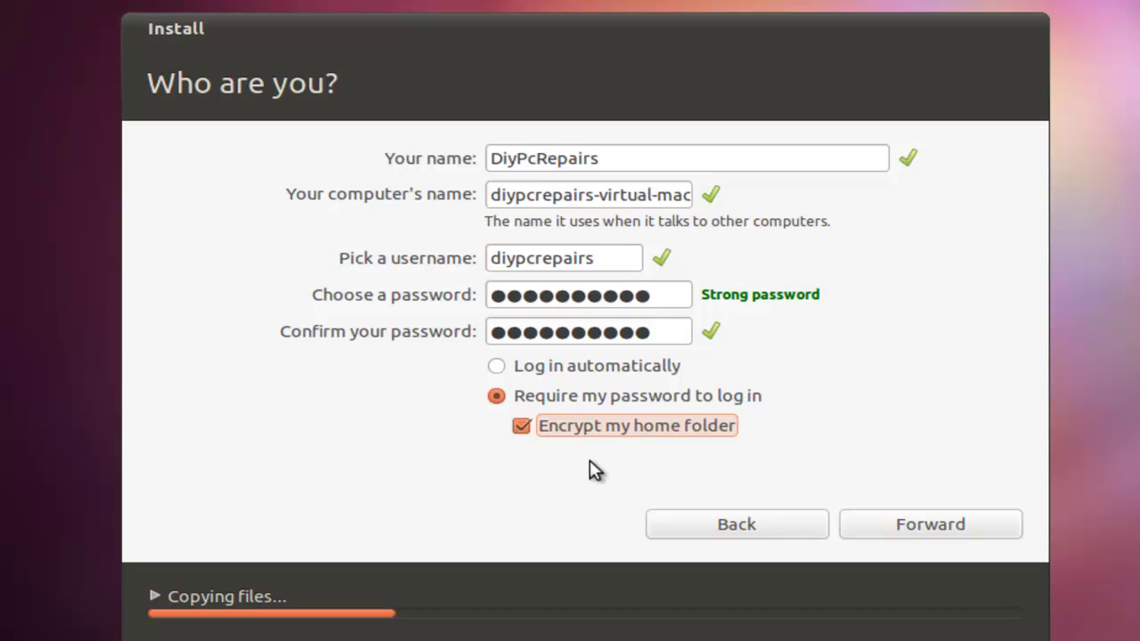
{"action": "left_click", "coordinate": [955, 524]}
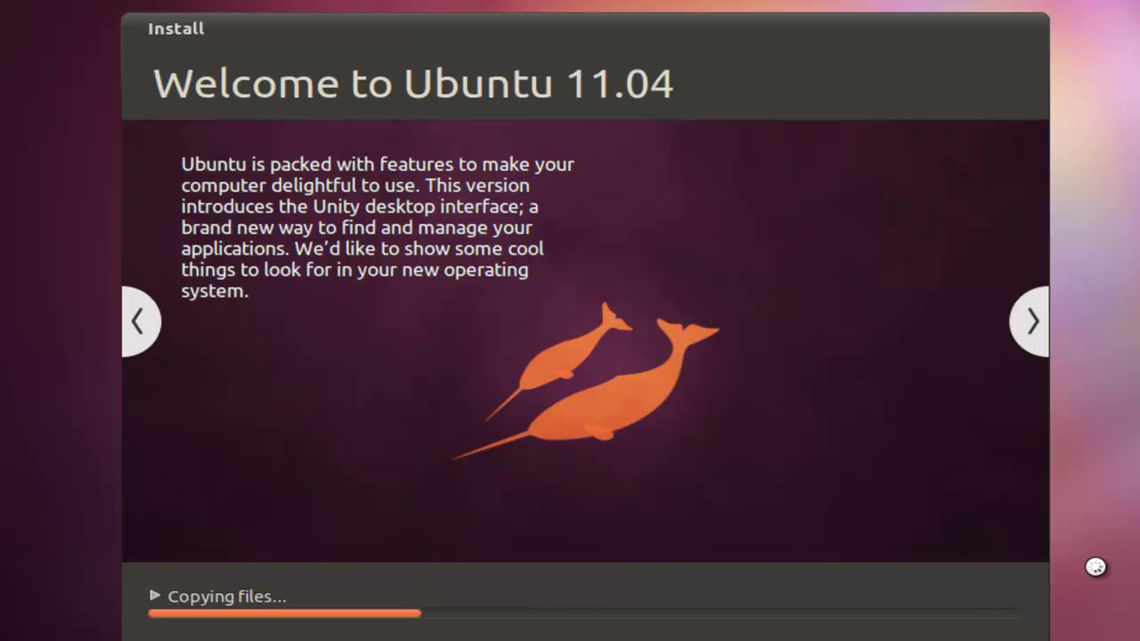
Advance the slideshow, then restart the machine once Installation Complete appears.
{"action": "left_click", "coordinate": [1032, 322]}
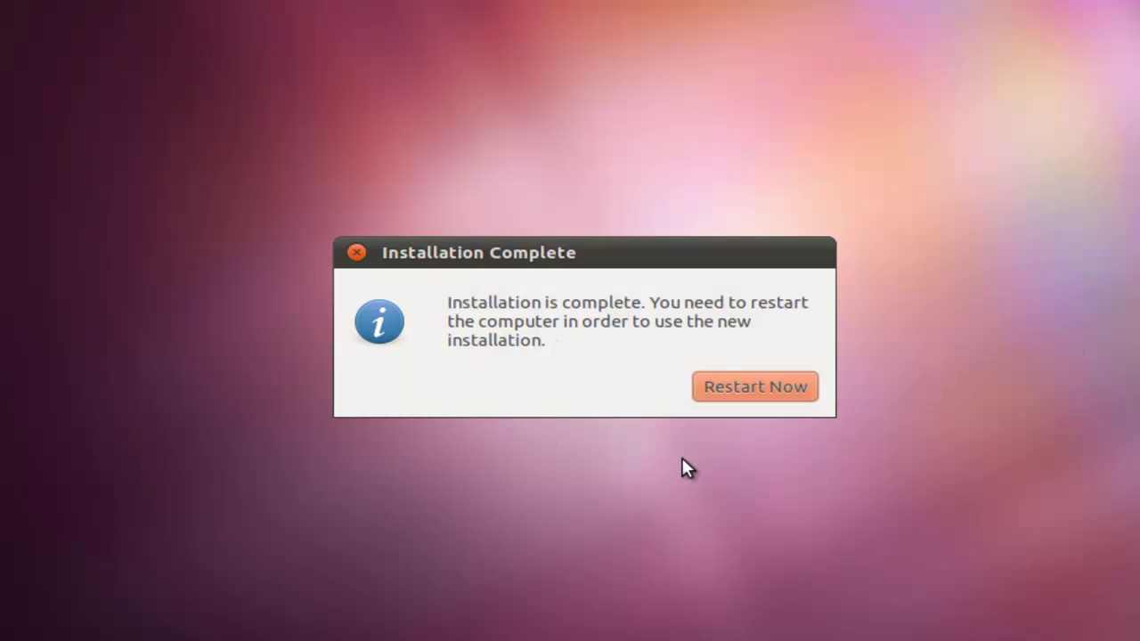
{"action": "left_click", "coordinate": [748, 388]}
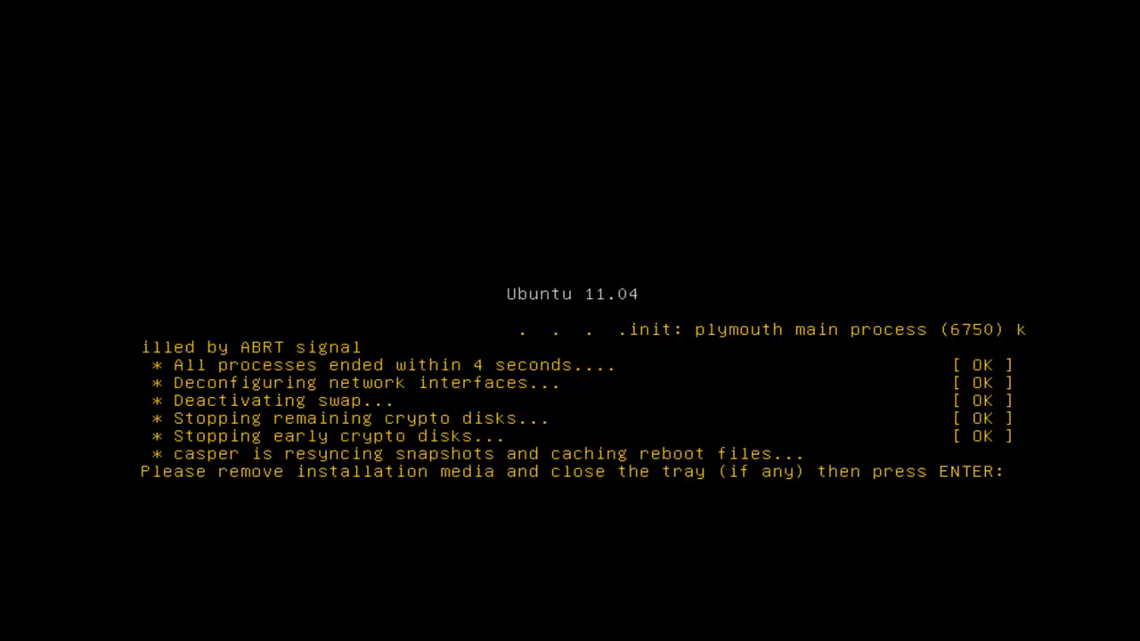
{"action": "key", "text": "Return"}
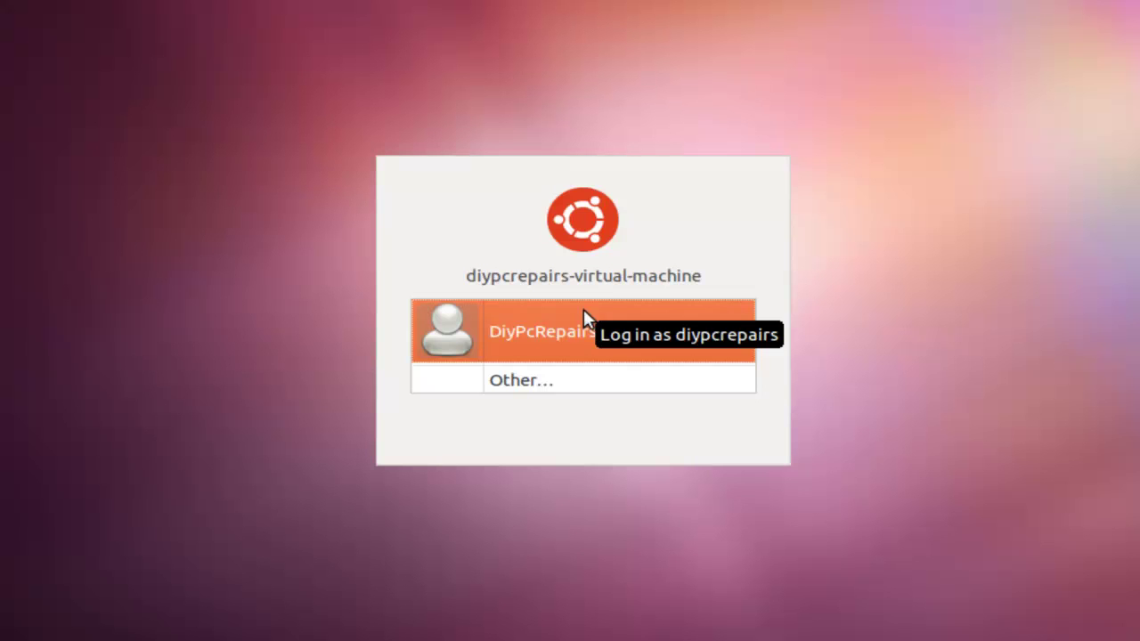
Select the newly created user account on the login screen to sign in.
{"action": "left_click", "coordinate": [601, 347]}
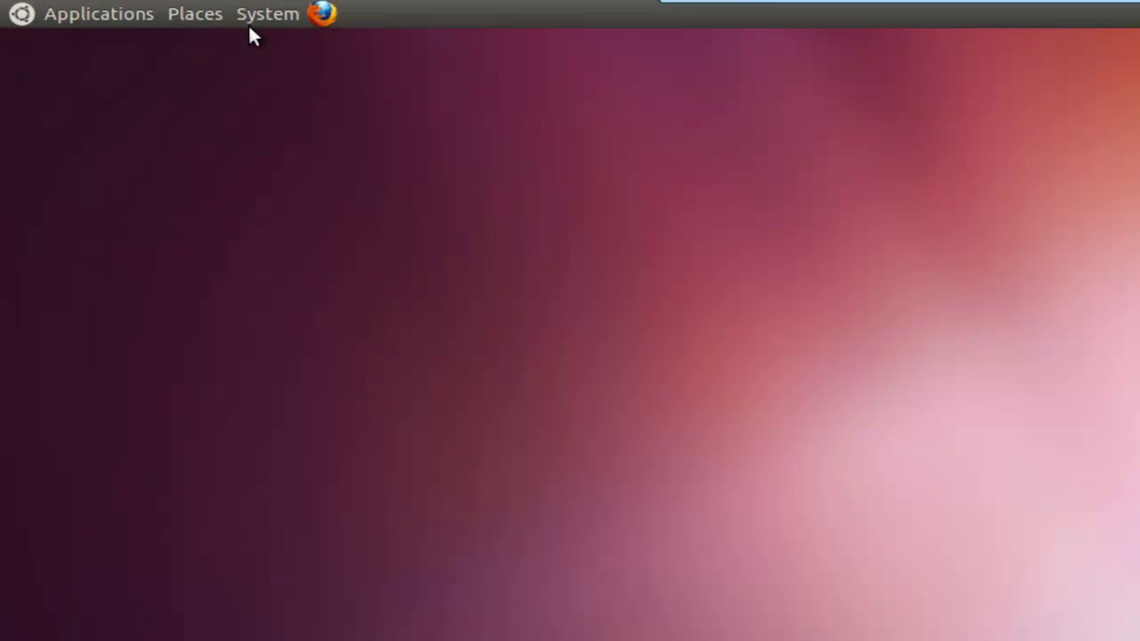
Launch Update Manager from System > Administration.
{"action": "left_click", "coordinate": [140, 8]}
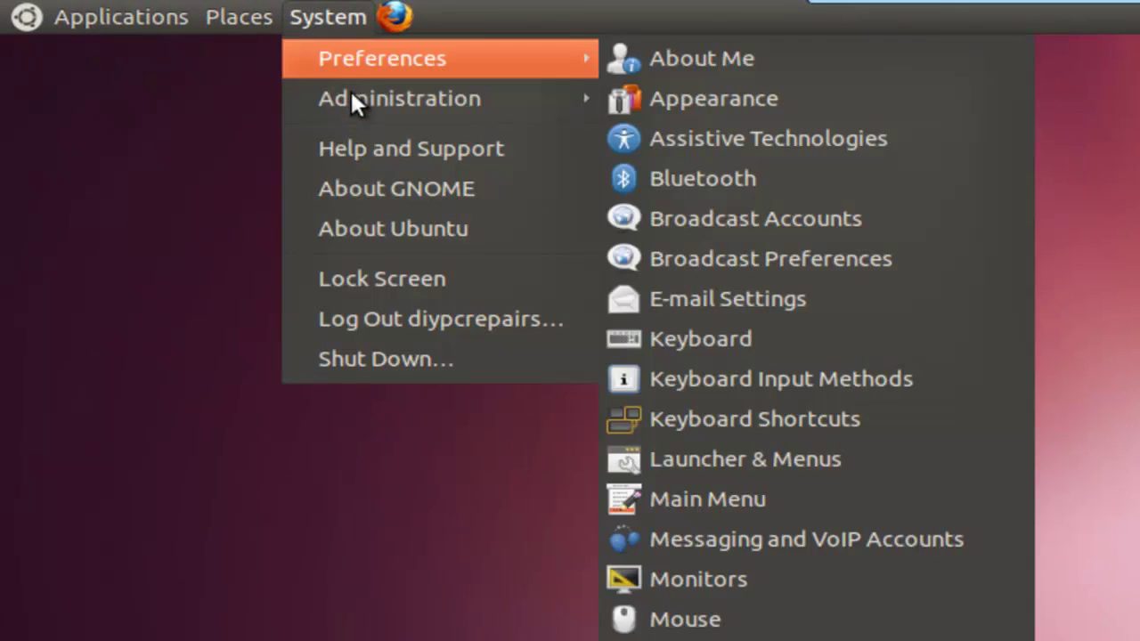
{"action": "mouse_move", "coordinate": [351, 98]}
{"action": "left_click", "coordinate": [782, 578]}
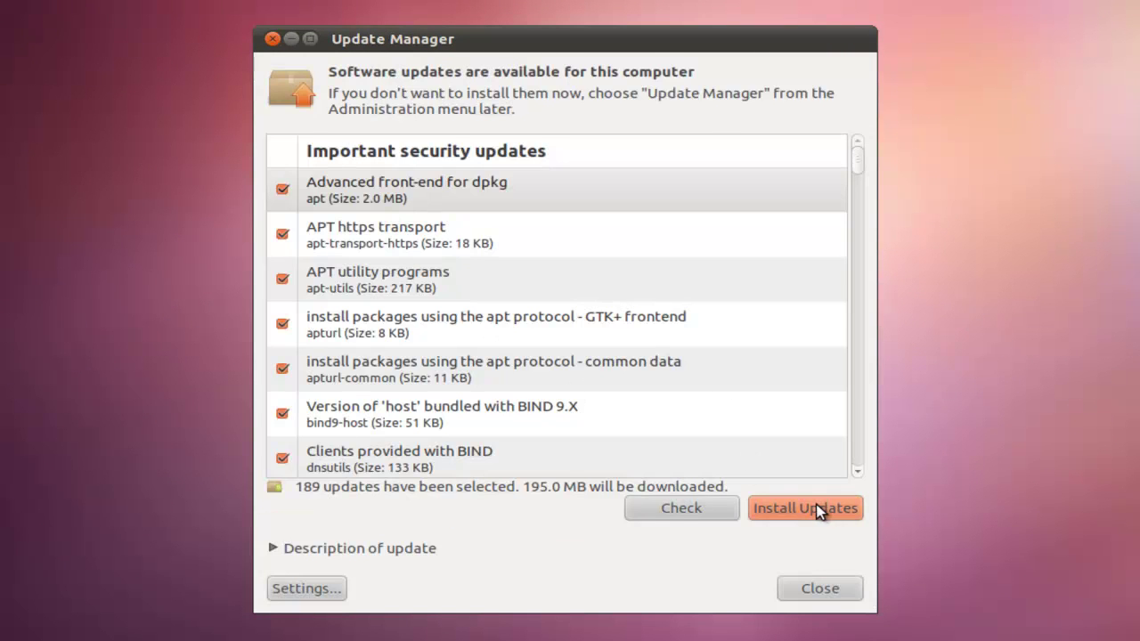
Install the 189 selected updates, authenticating with the account password.
{"action": "left_click", "coordinate": [808, 510]}
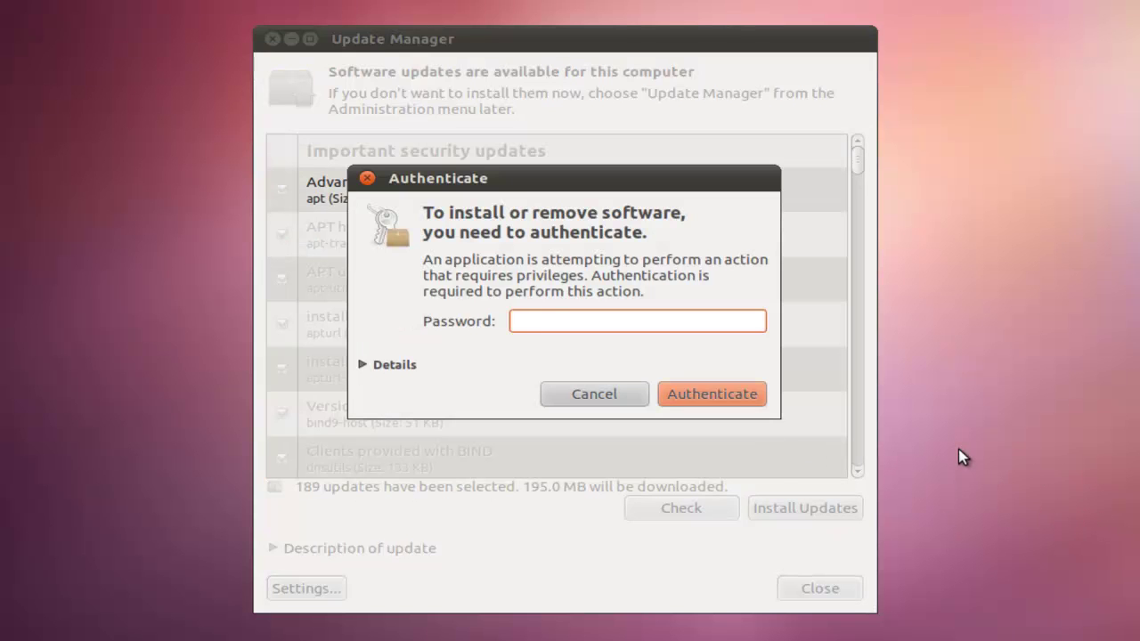
{"action": "type", "text": "•••••••••"}
{"action": "key", "text": "Return"}
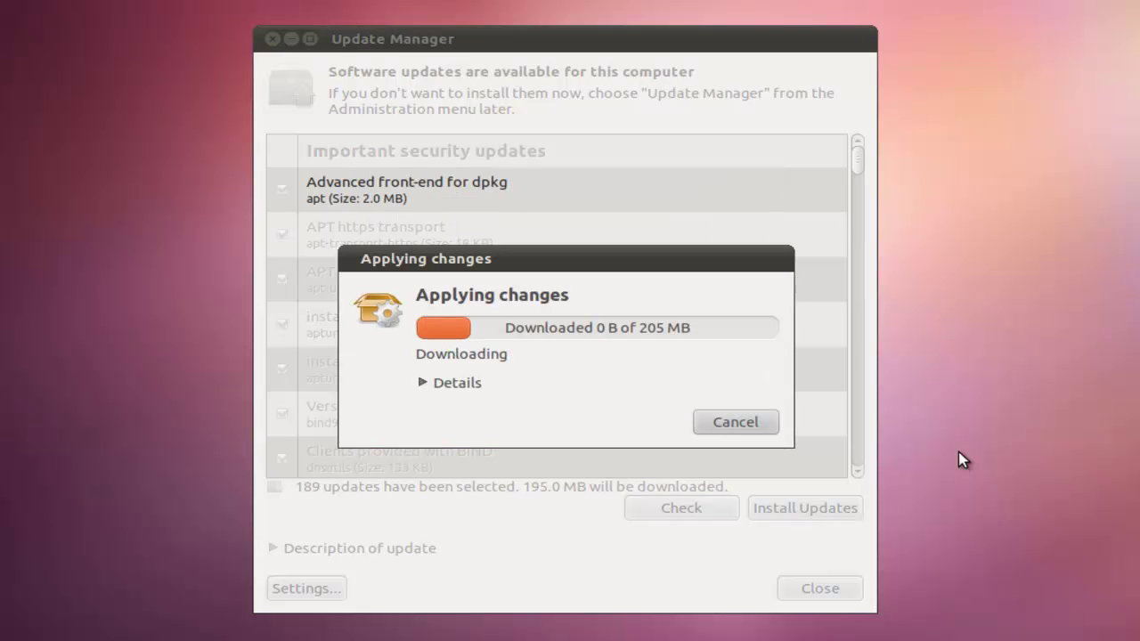